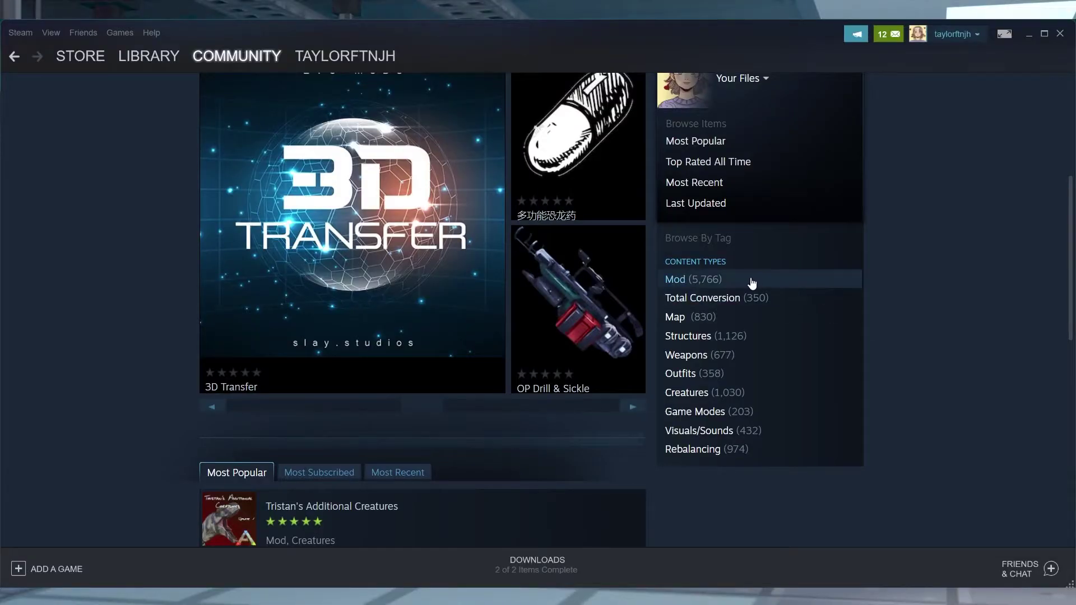
- Filter the ARK Workshop to show only Mod items and scroll through the results
{"action": "left_click", "coordinate": [750, 280]}
{"action": "scroll", "coordinate": [898, 318], "scroll_direction": "down", "scroll_amount": 3}
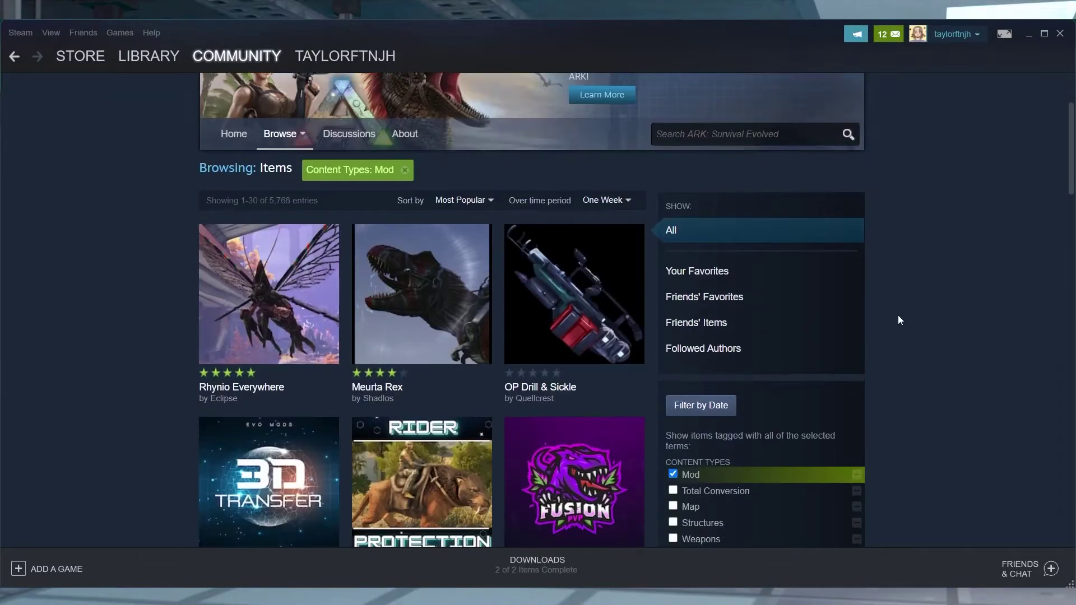
{"action": "scroll", "coordinate": [899, 320], "scroll_direction": "down", "scroll_amount": 5}
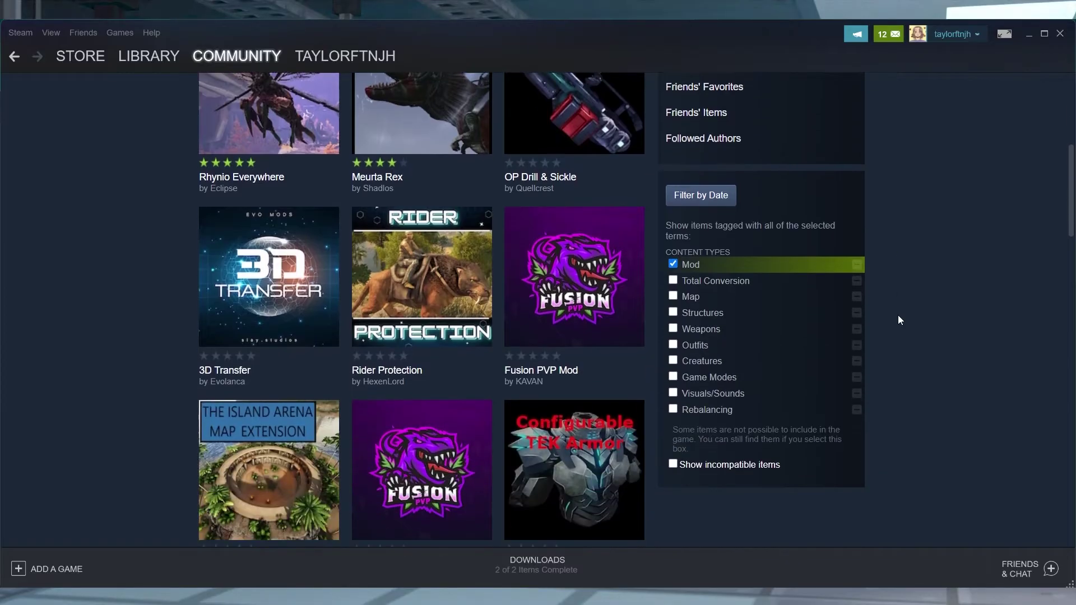
{"action": "scroll", "coordinate": [899, 318], "scroll_direction": "down", "scroll_amount": 5}
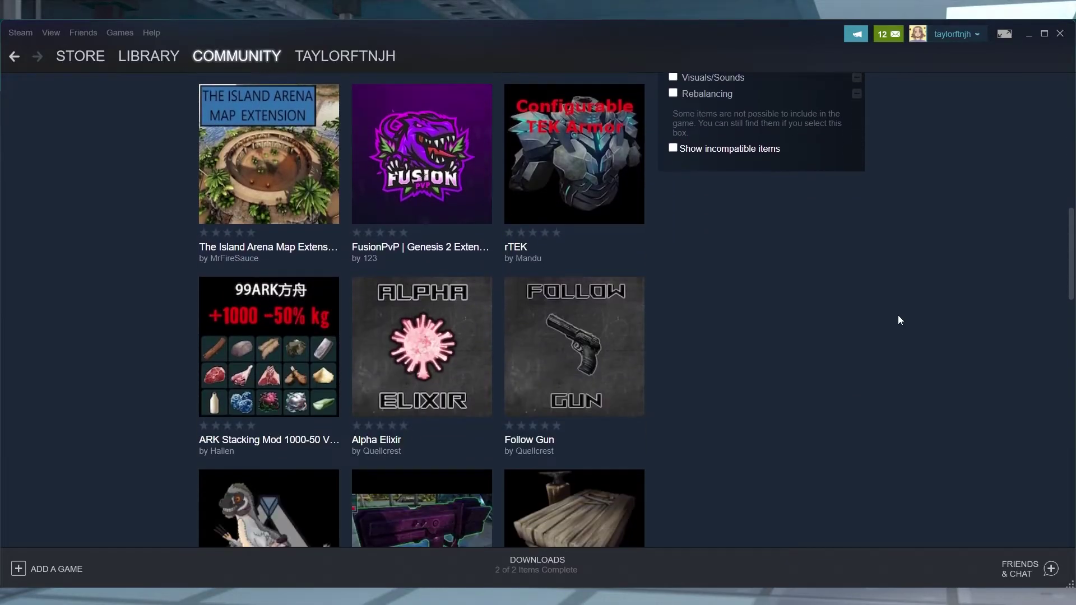
{"action": "scroll", "coordinate": [899, 320], "scroll_direction": "down", "scroll_amount": 5}
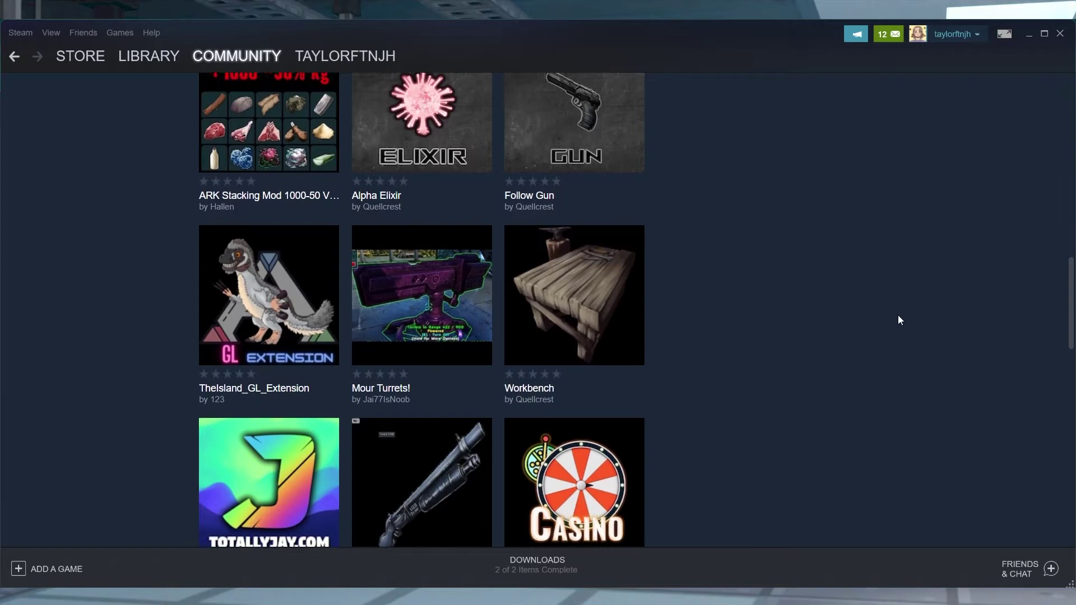
{"action": "scroll", "coordinate": [898, 320], "scroll_direction": "down", "scroll_amount": 4}
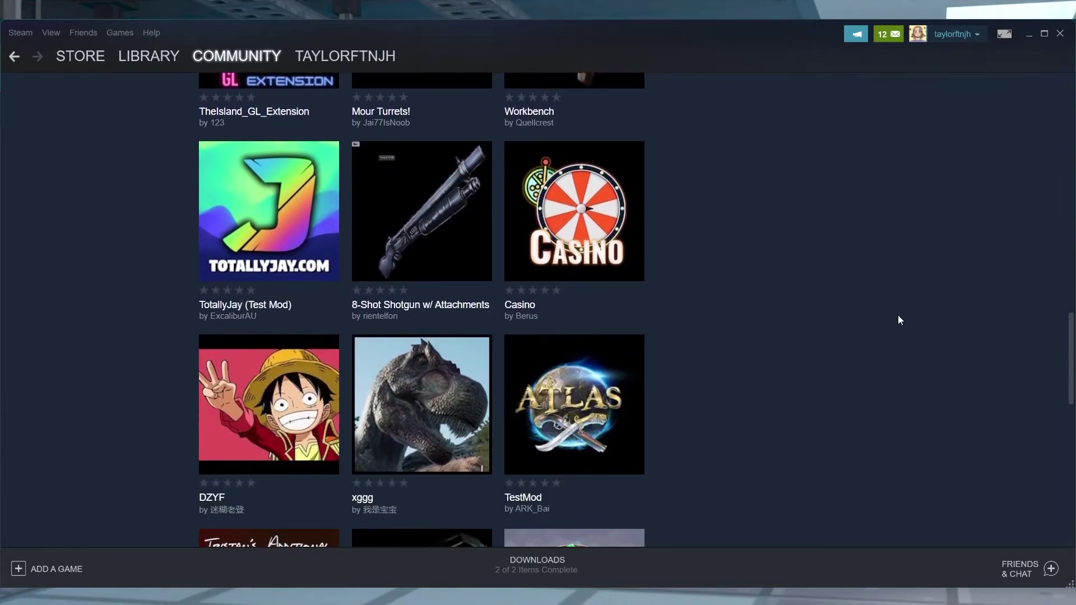
{"action": "scroll", "coordinate": [899, 320], "scroll_direction": "up", "scroll_amount": 5}
{"action": "scroll", "coordinate": [898, 320], "scroll_direction": "up", "scroll_amount": 15}
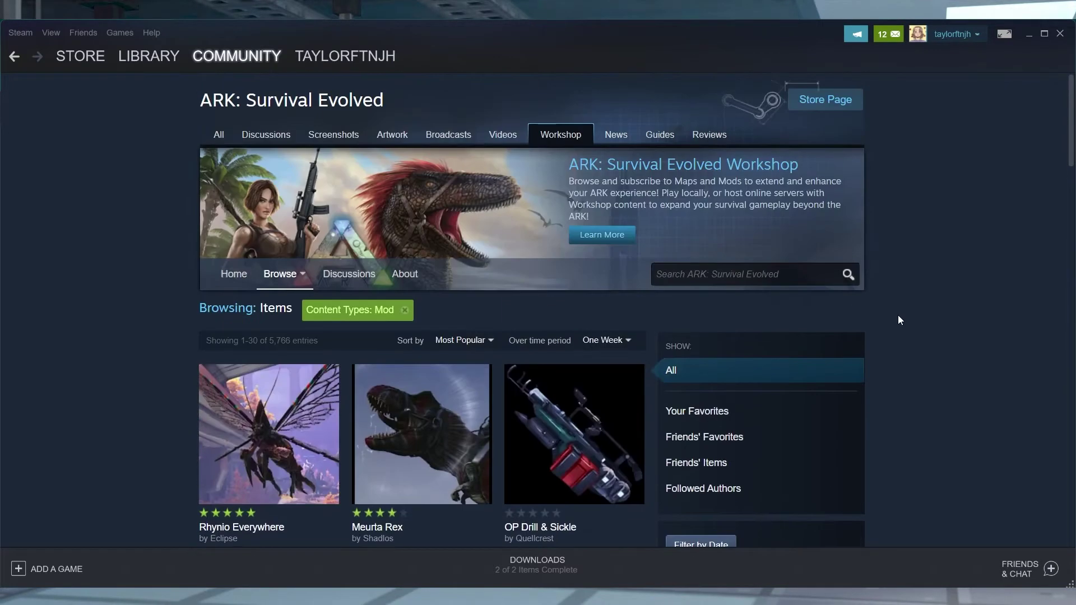
- Enter ActiveMods=609380111 on line 34 of GameUserSettings.ini and start a new line
{"action": "left_click", "coordinate": [738, 270]}
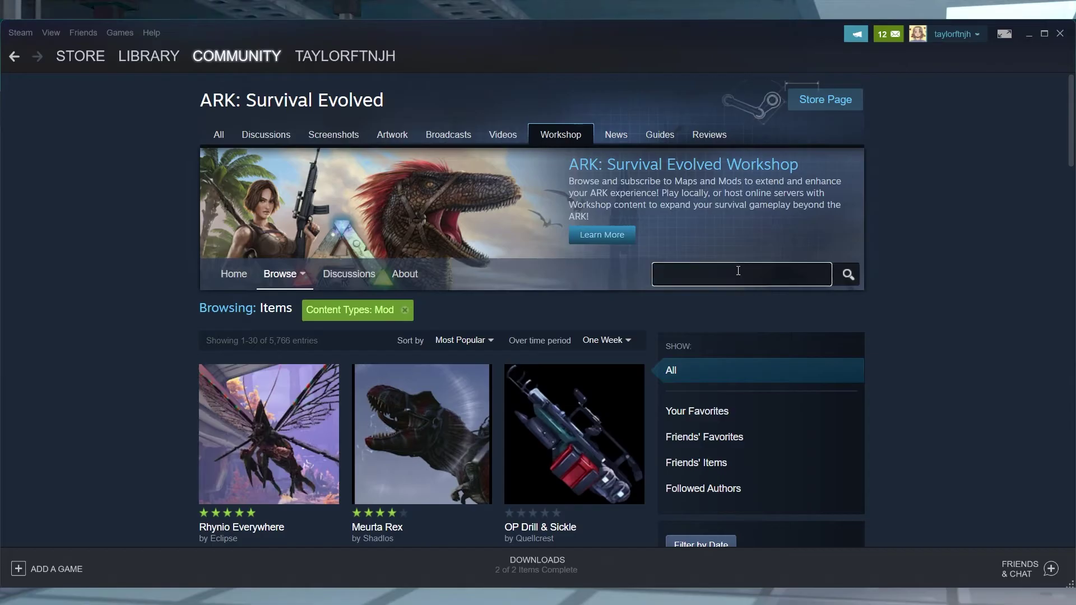
{"action": "type", "text": "ActiveMods"}
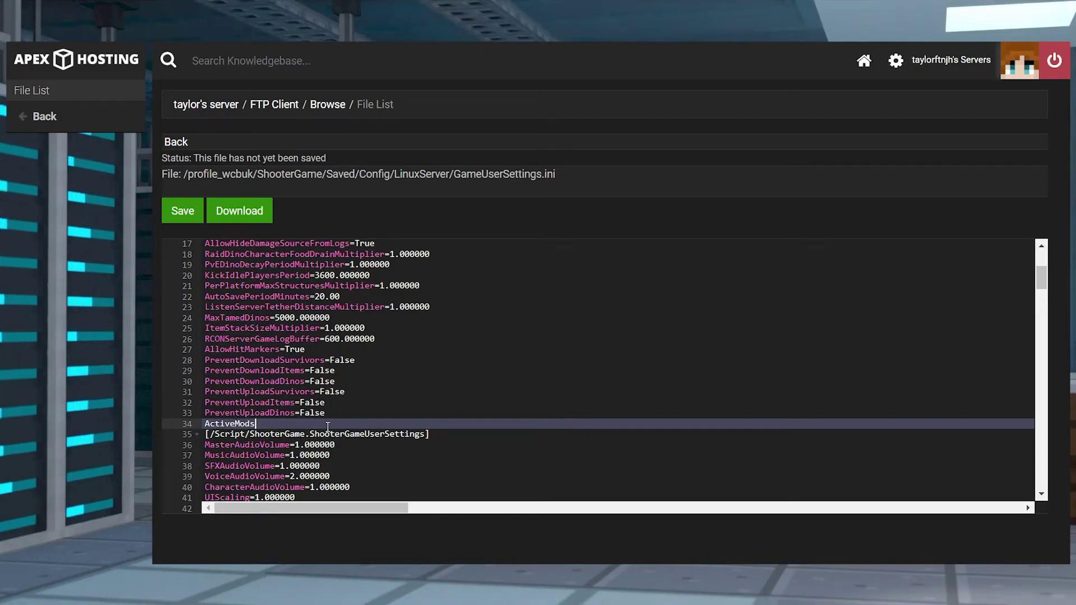
{"action": "type", "text": "=609380111"}
{"action": "key", "text": "Return"}
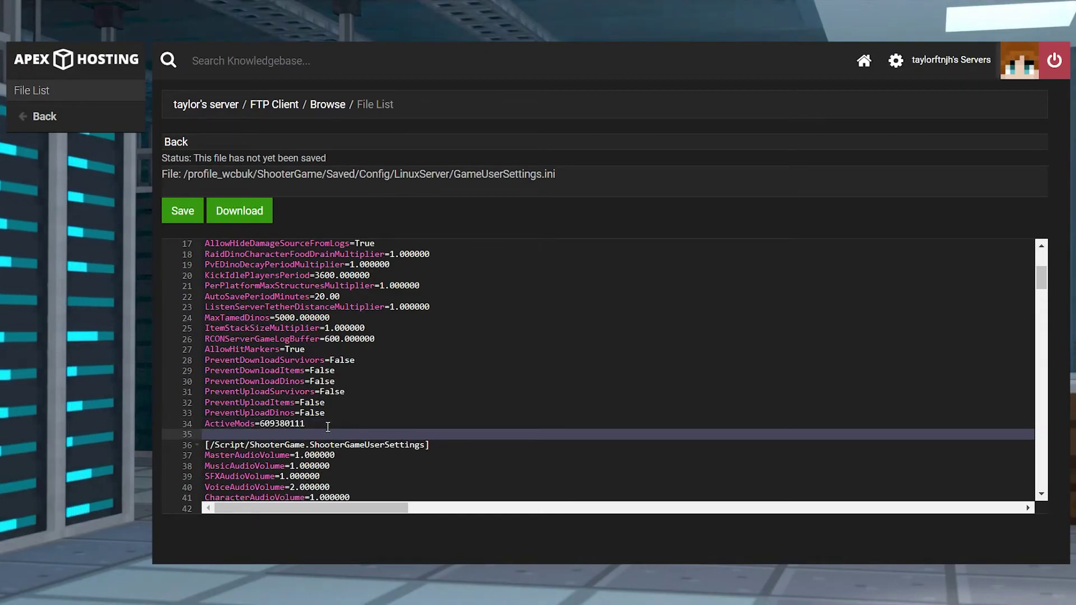
{"action": "left_click", "coordinate": [328, 425]}
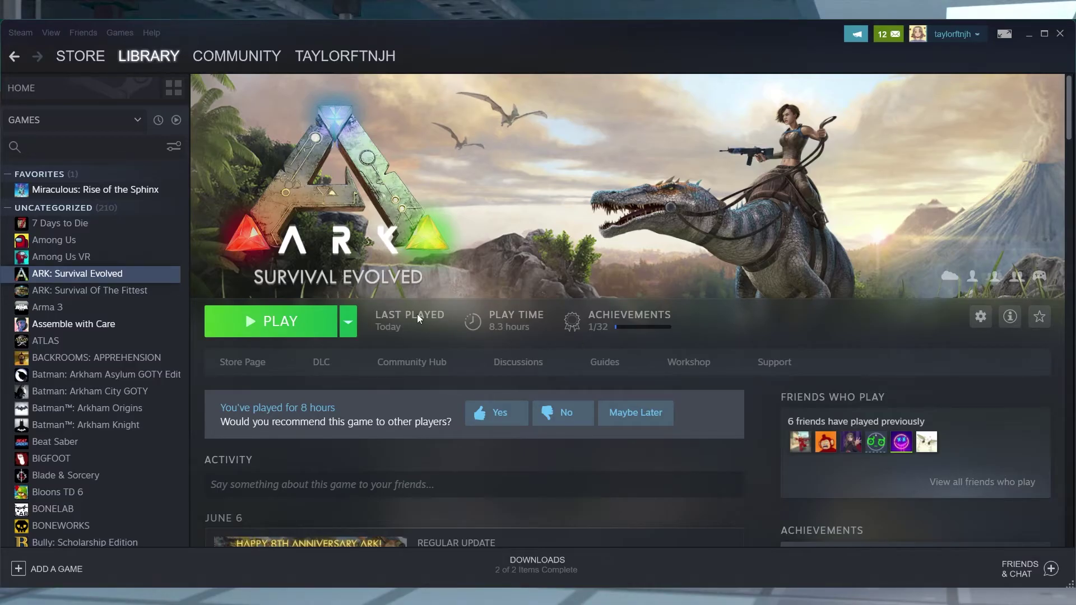
- Go to the ARK: Survival Evolved Workshop from the game's library page
{"action": "left_click", "coordinate": [673, 364]}
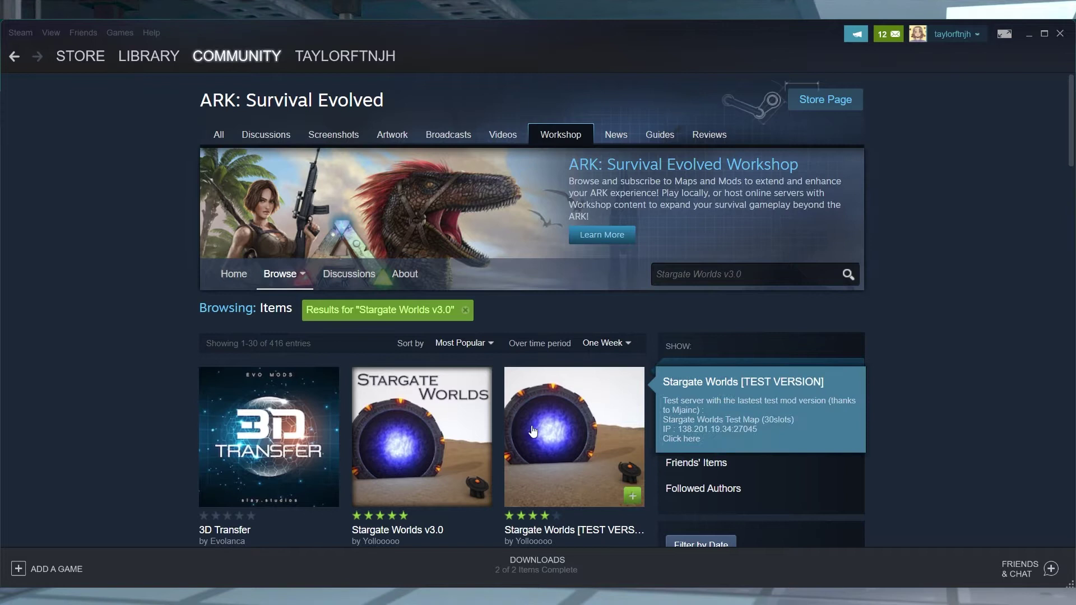
- Open the Stargate Worlds v3.0 mod page and scroll down to its Subscribe box
{"action": "mouse_move", "coordinate": [409, 437]}
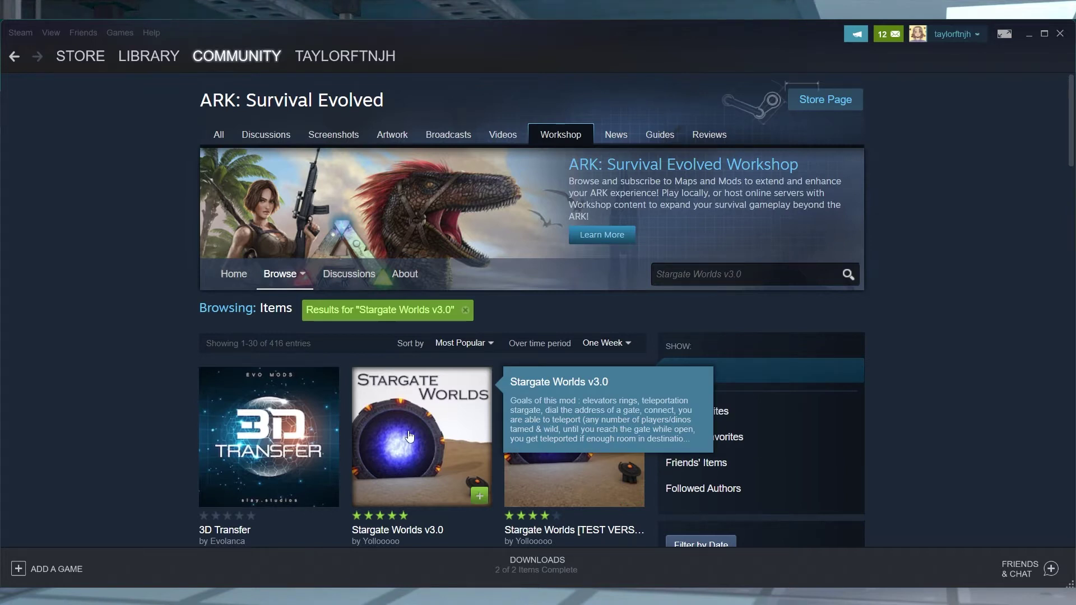
{"action": "left_click", "coordinate": [410, 436]}
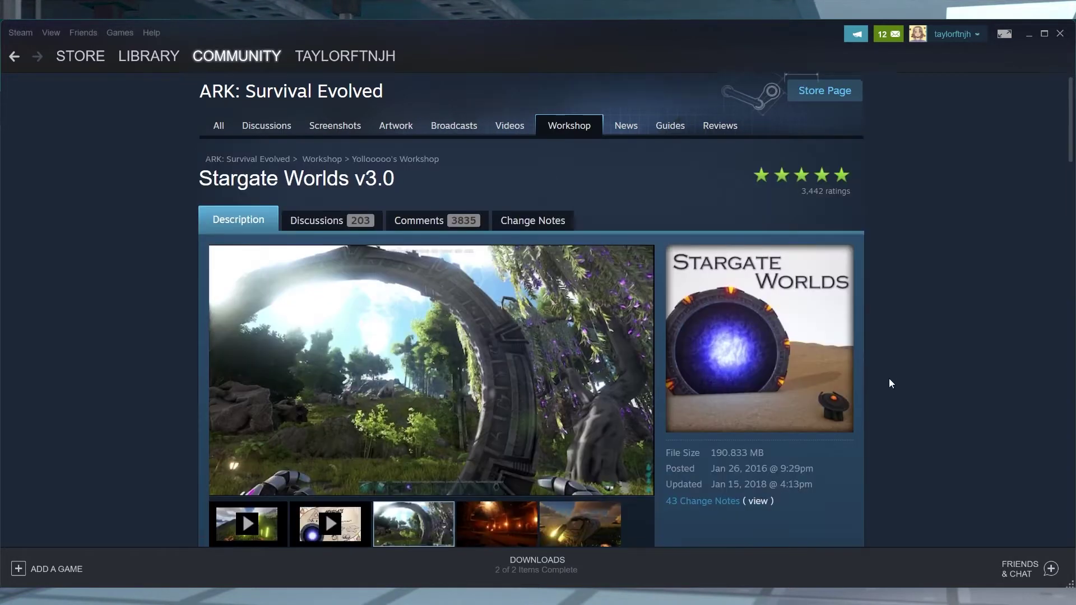
{"action": "scroll", "coordinate": [890, 379], "scroll_direction": "down", "scroll_amount": 4}
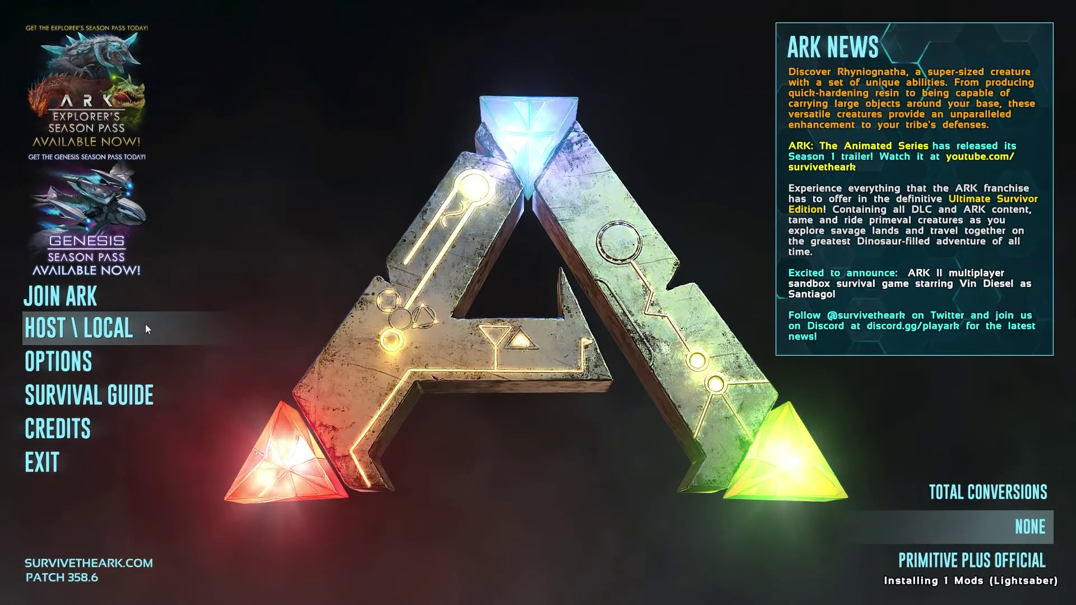
- Under HOST \ LOCAL, move Stargate Worlds V3.0 from Available Mods to Active Mods
{"action": "left_click", "coordinate": [146, 325]}
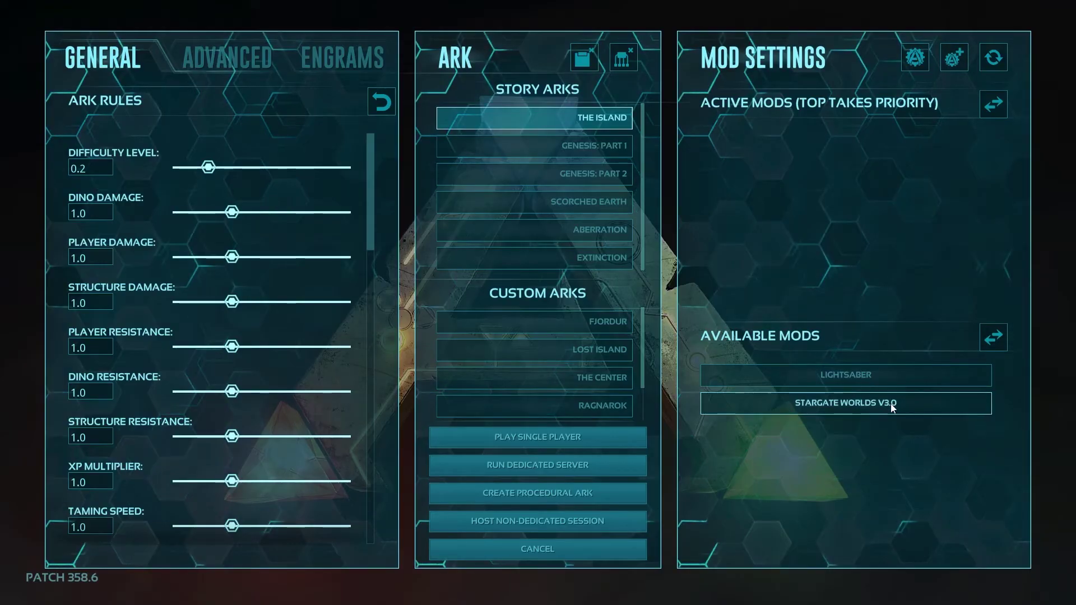
{"action": "left_click", "coordinate": [995, 339]}
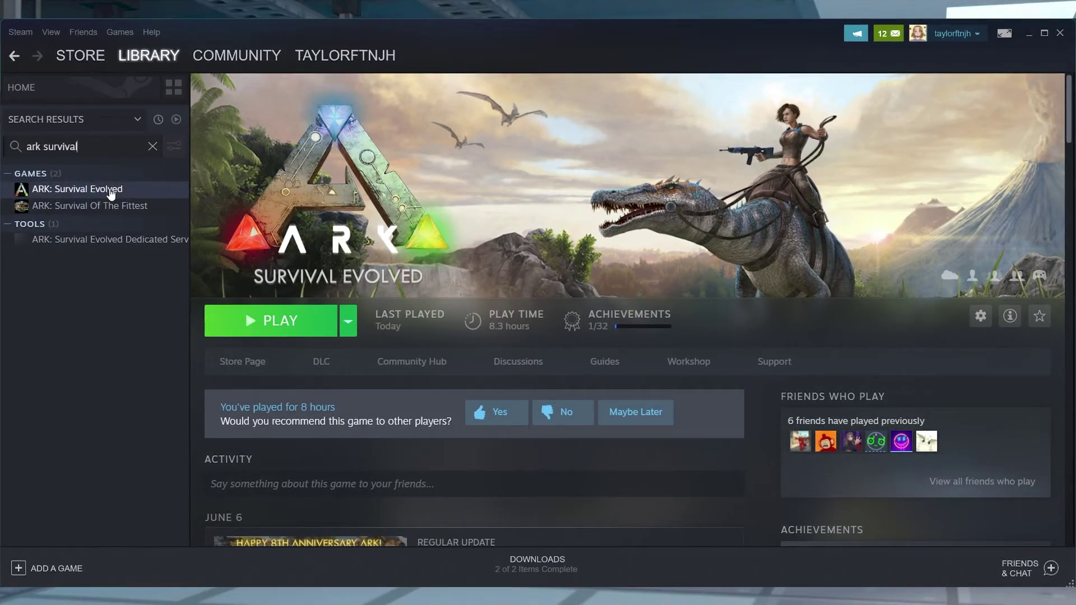
- Open ARK: Survival Evolved's install folder via Manage > Browse local files in the Library
{"action": "right_click", "coordinate": [111, 192]}
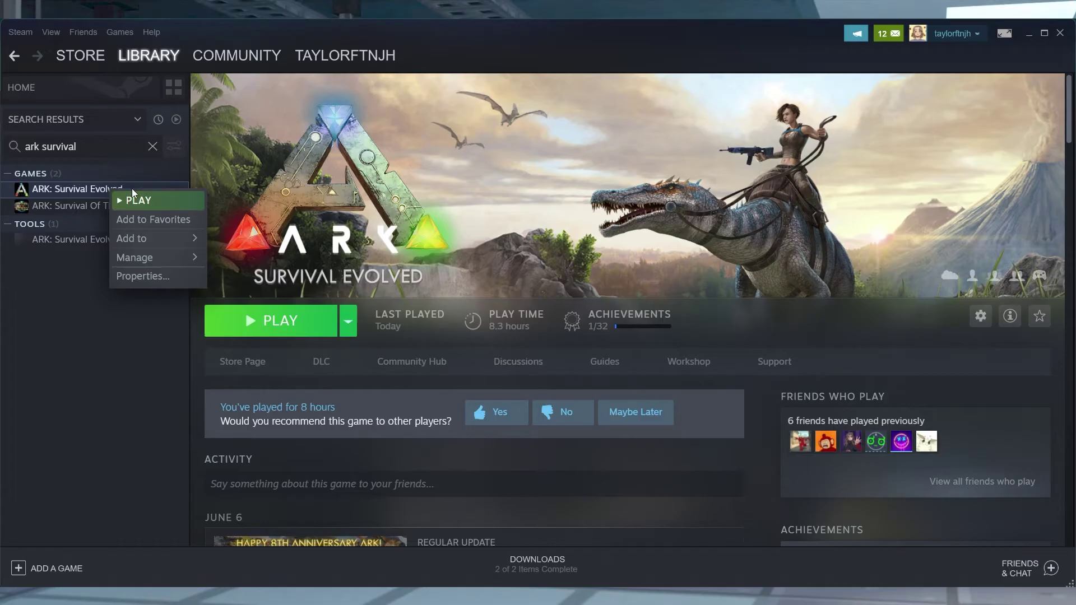
{"action": "mouse_move", "coordinate": [149, 256]}
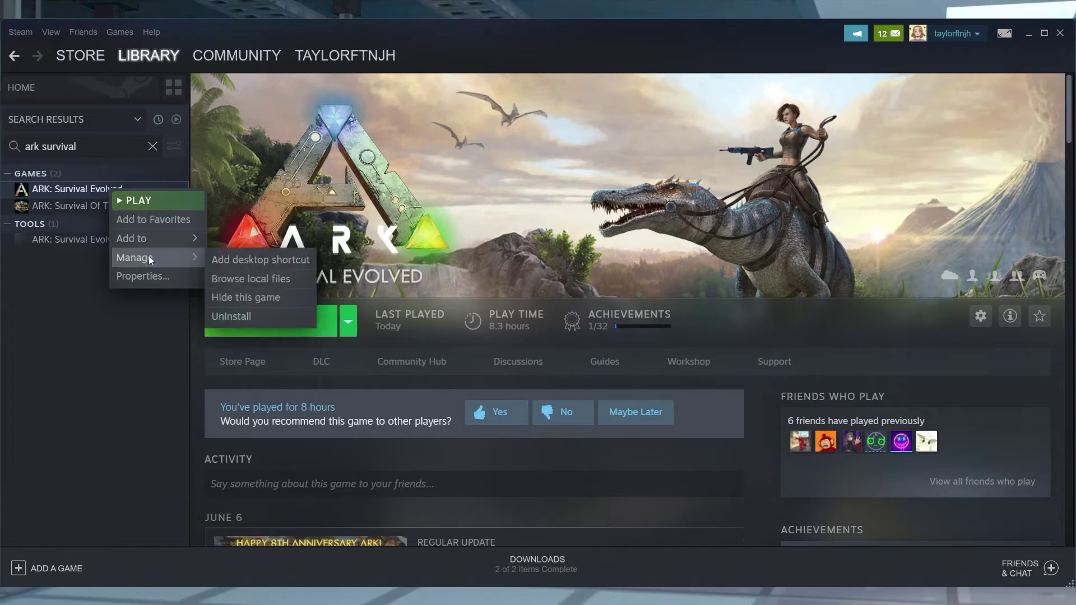
{"action": "left_click", "coordinate": [290, 278]}
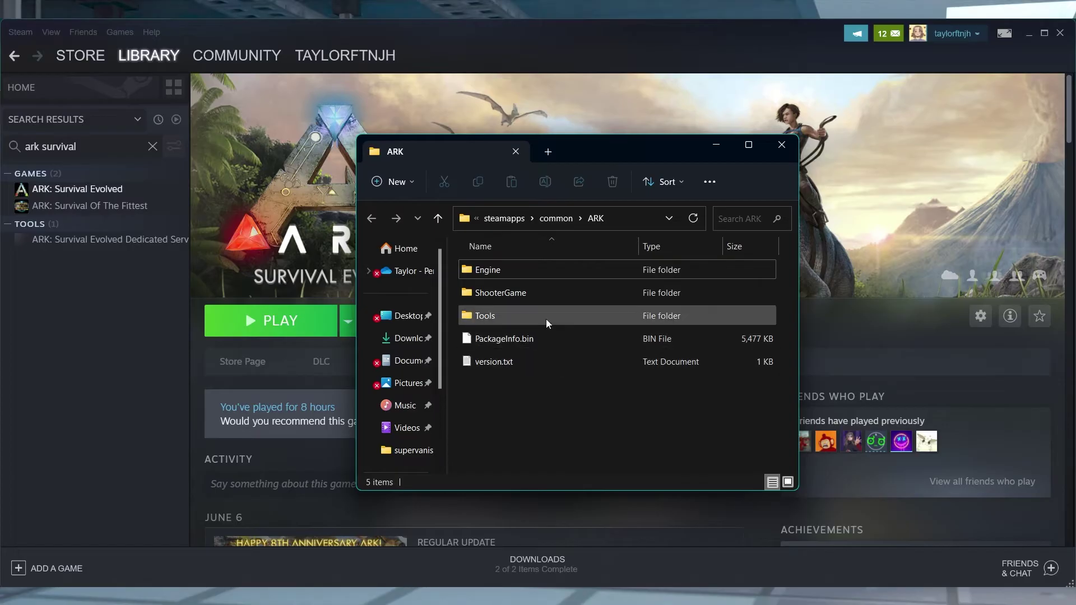
- Go into ShooterGame\Content\Mods and select the 609380111 folder and 609380111.mod
{"action": "double_click", "coordinate": [553, 291]}
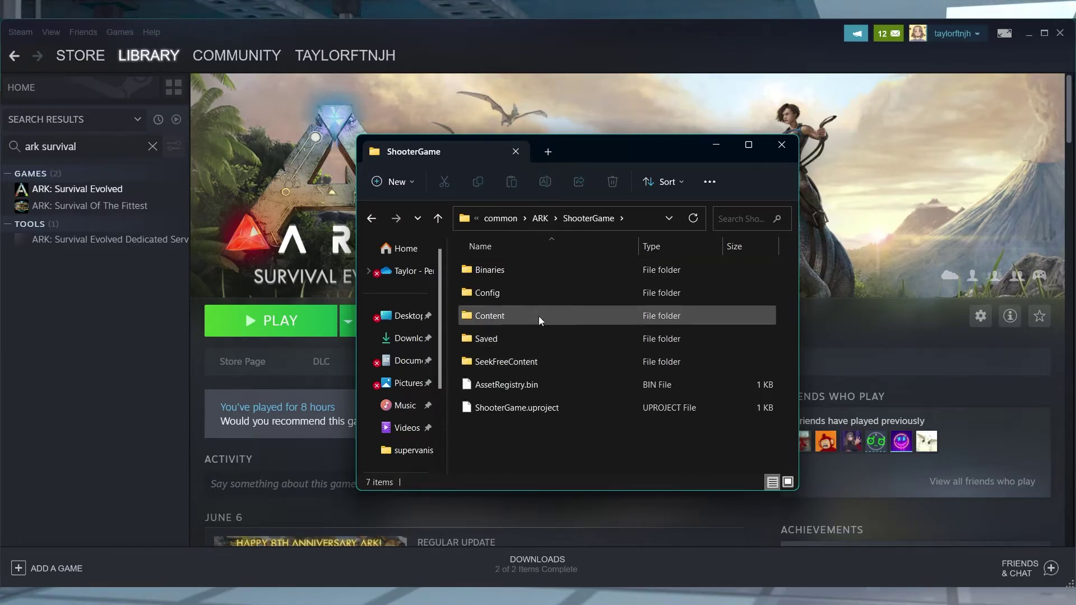
{"action": "double_click", "coordinate": [540, 316]}
{"action": "double_click", "coordinate": [550, 299]}
{"action": "left_click_drag", "start_coordinate": [539, 314], "coordinate": [520, 272]}
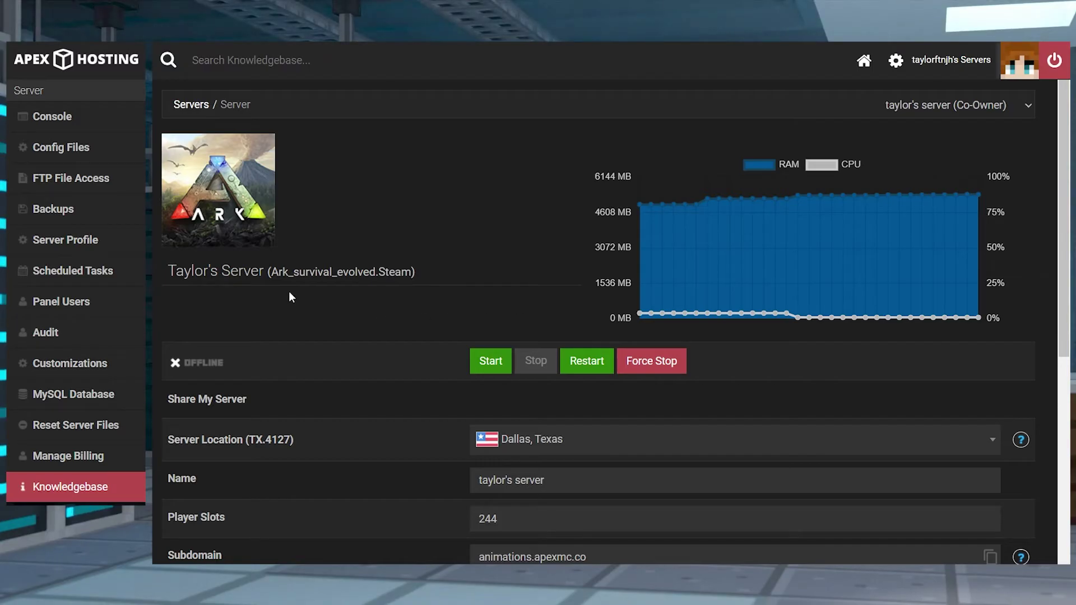
- Browse the FTP File Access list to the server's ShooterGame\Content\Mods folder
{"action": "left_click", "coordinate": [110, 178]}
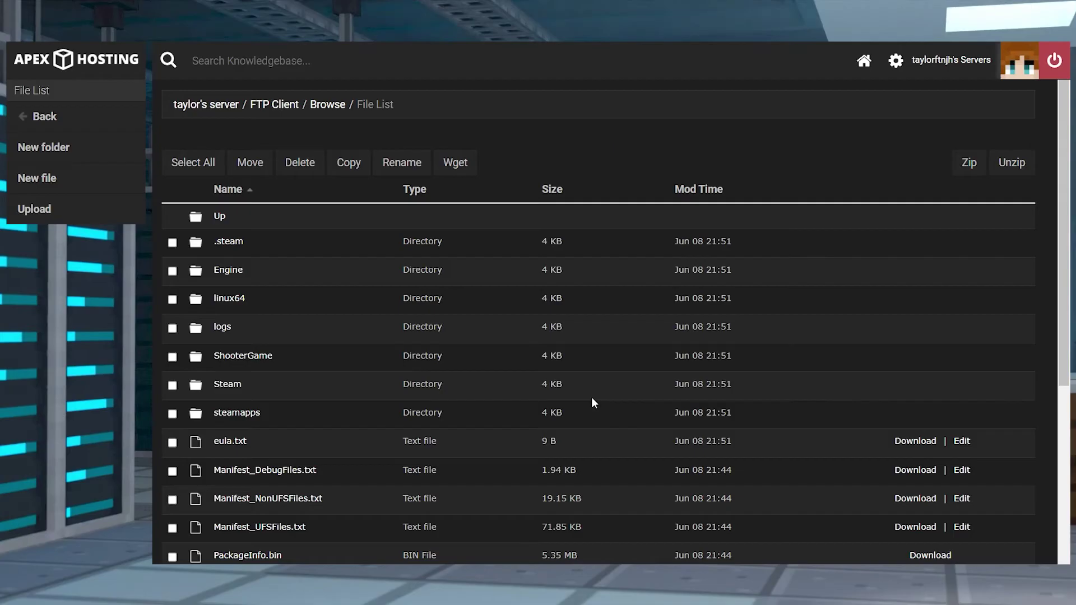
{"action": "left_click", "coordinate": [272, 359]}
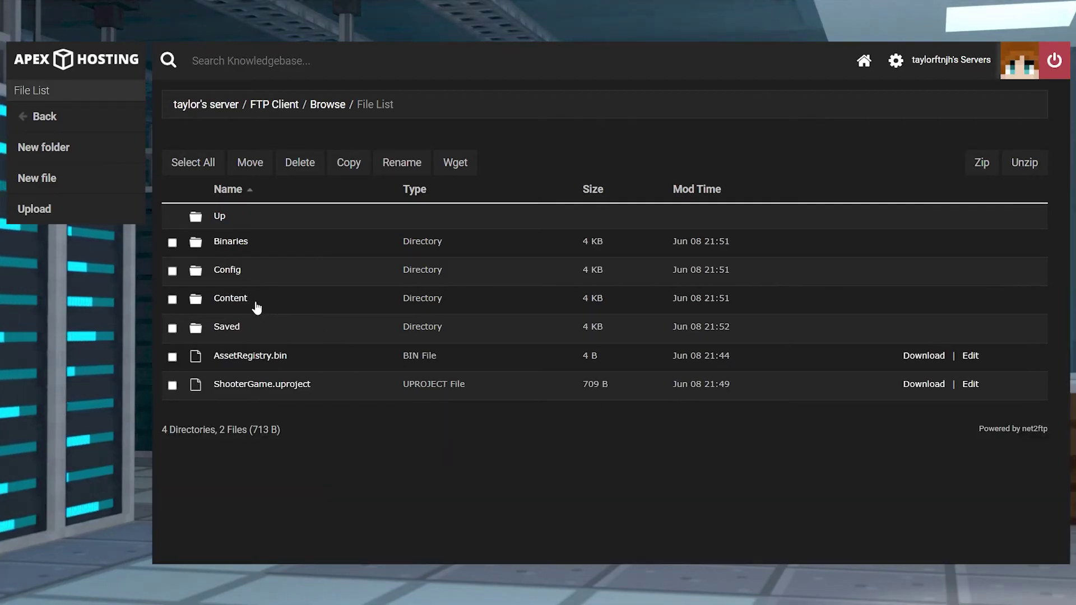
{"action": "left_click", "coordinate": [247, 301]}
{"action": "scroll", "coordinate": [298, 238], "scroll_direction": "down", "scroll_amount": 5}
{"action": "left_click", "coordinate": [236, 238]}
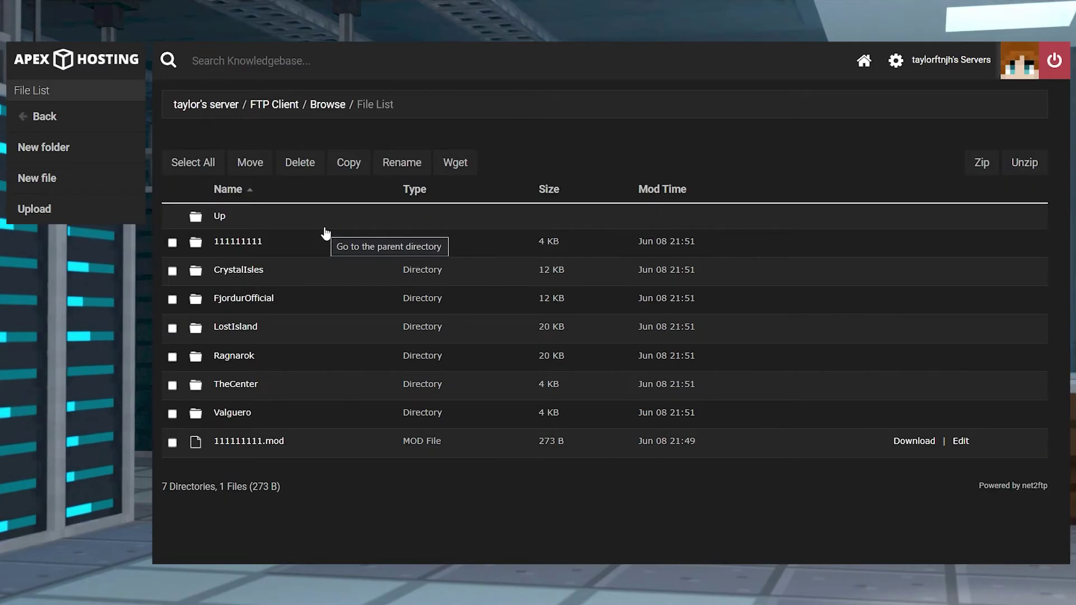
- Drag the 609380111 folder and 609380111.mod onto the Add Files drop zone to upload them
{"action": "left_click", "coordinate": [138, 210]}
{"action": "left_click", "coordinate": [315, 281], "text": "ctrl"}
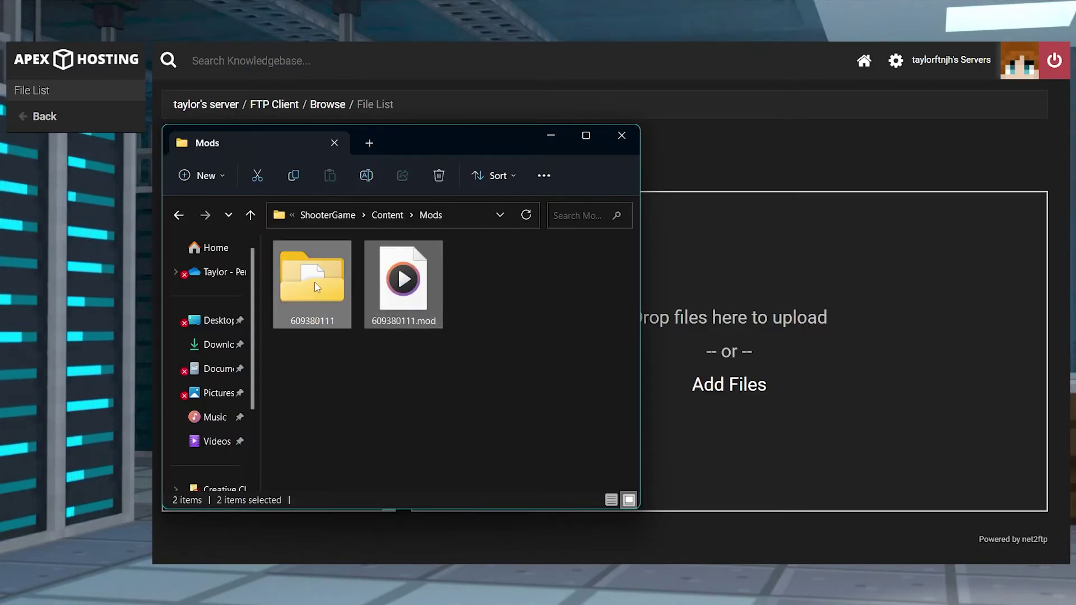
{"action": "mouse_move", "coordinate": [314, 281]}
{"action": "left_mouse_down"}
{"action": "mouse_move", "coordinate": [713, 334]}
{"action": "mouse_move", "coordinate": [721, 312]}
{"action": "left_mouse_up"}
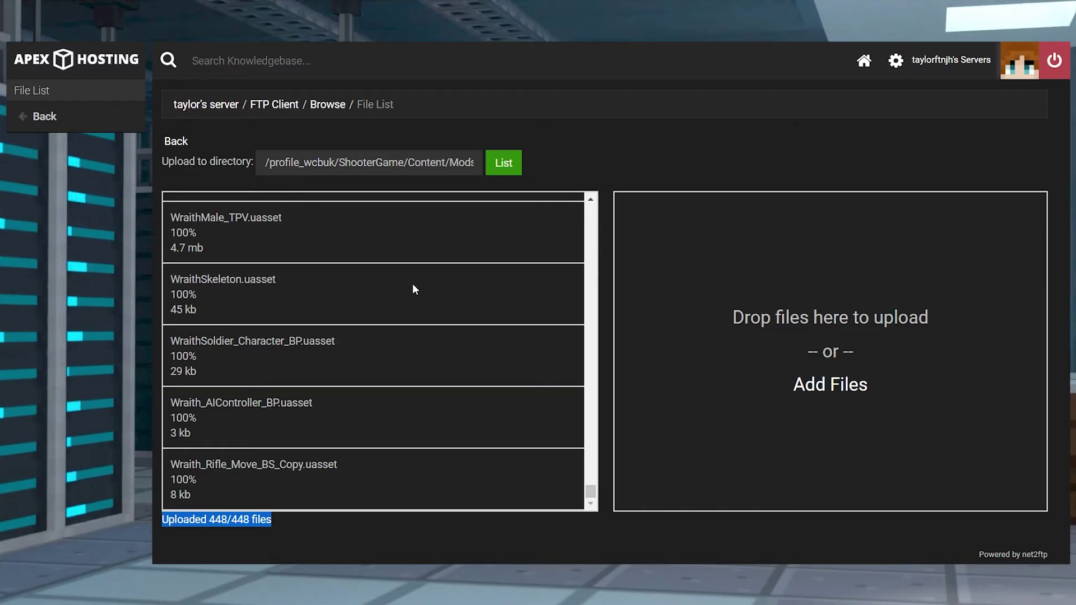
- Navigate to ShooterGame/Saved/Config/LinuxServer and open GameUserSettings.ini in the editor
{"action": "left_click", "coordinate": [93, 126]}
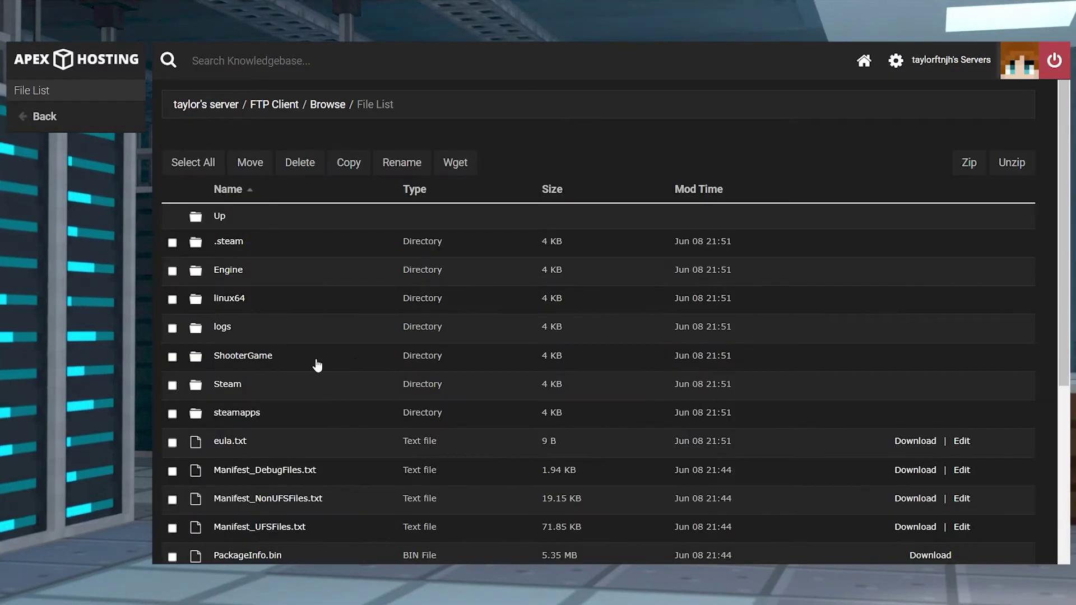
{"action": "left_click", "coordinate": [269, 361]}
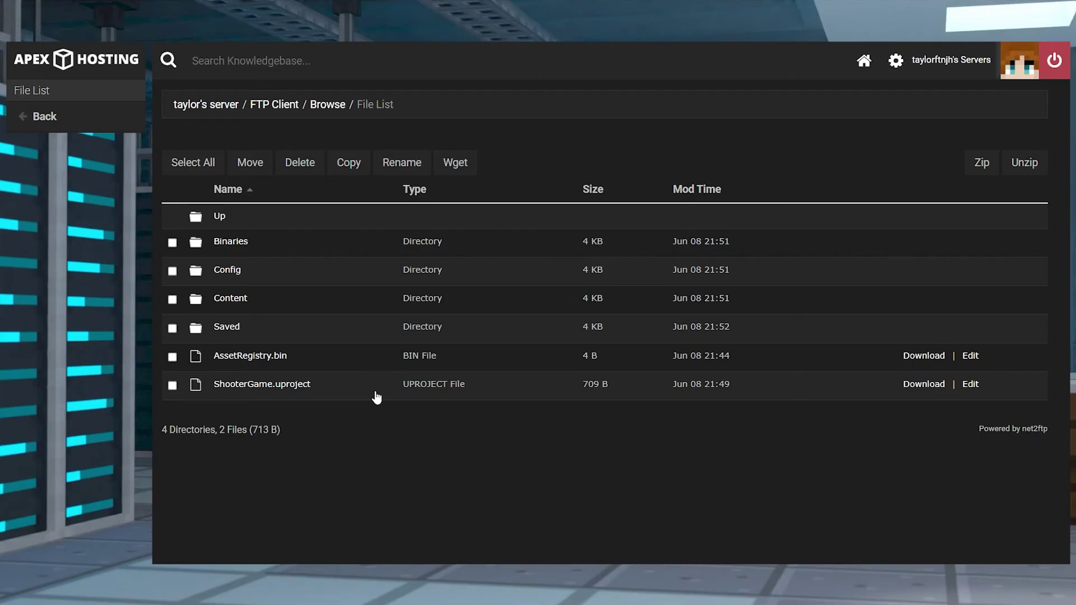
{"action": "left_click", "coordinate": [230, 328]}
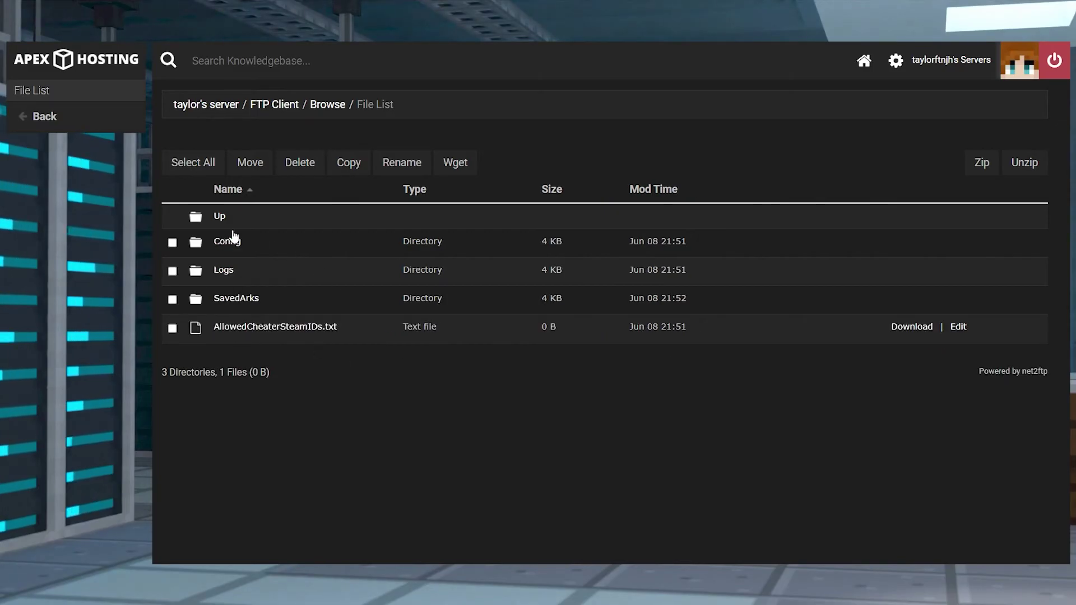
{"action": "left_click", "coordinate": [220, 243]}
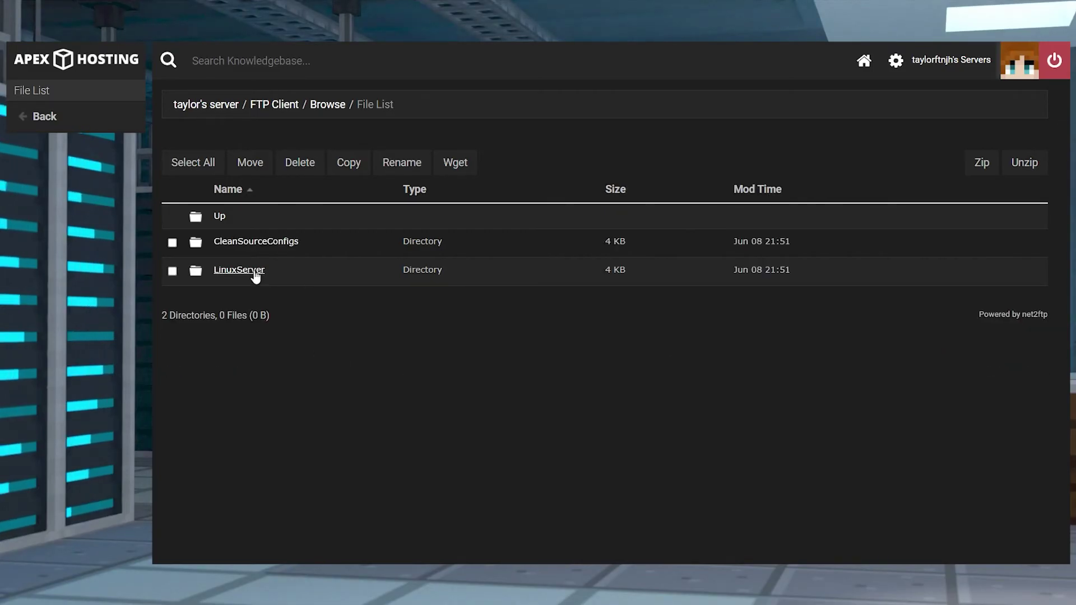
{"action": "left_click", "coordinate": [279, 281]}
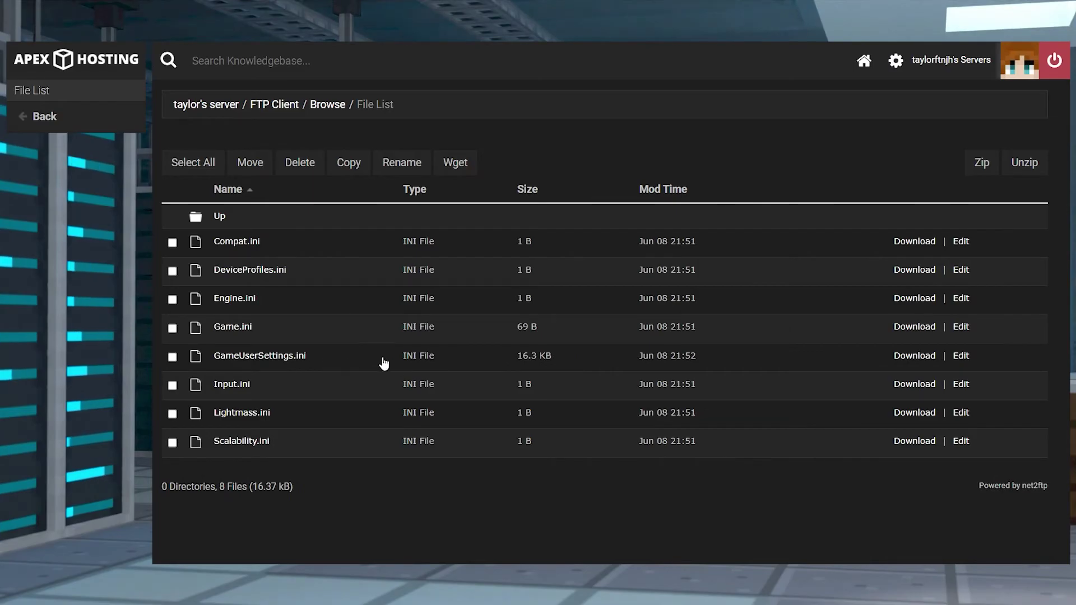
{"action": "left_click", "coordinate": [961, 356]}
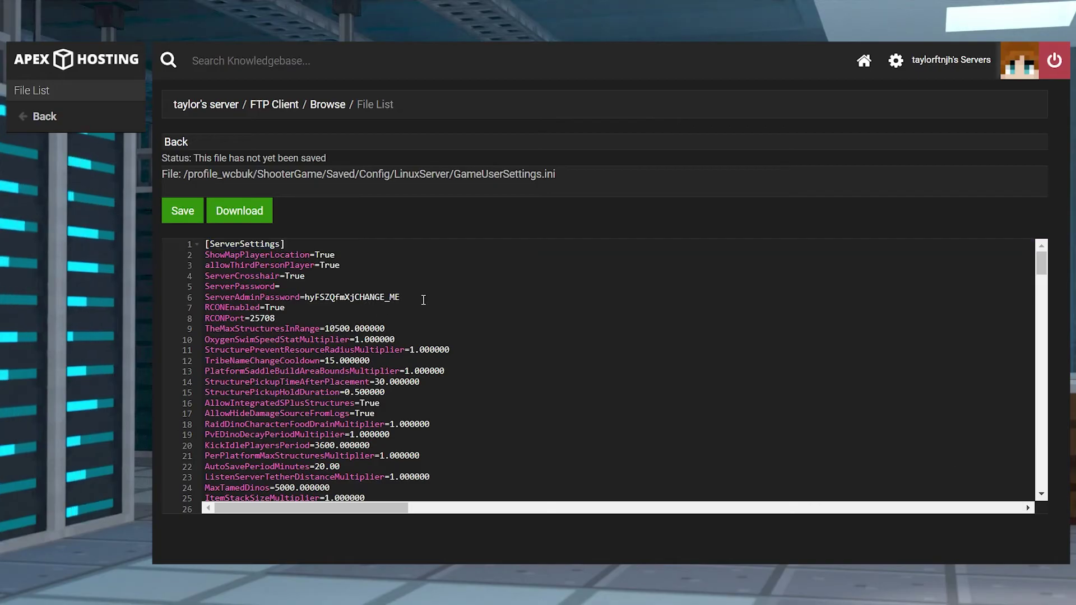
- Add ActiveMods=609380111 after PreventUploadDinos, deleting the extra example mod IDs on line 34
{"action": "scroll", "coordinate": [424, 300], "scroll_direction": "down", "scroll_amount": 5}
{"action": "left_click", "coordinate": [328, 426]}
{"action": "type", "text": "ActiveMods"}
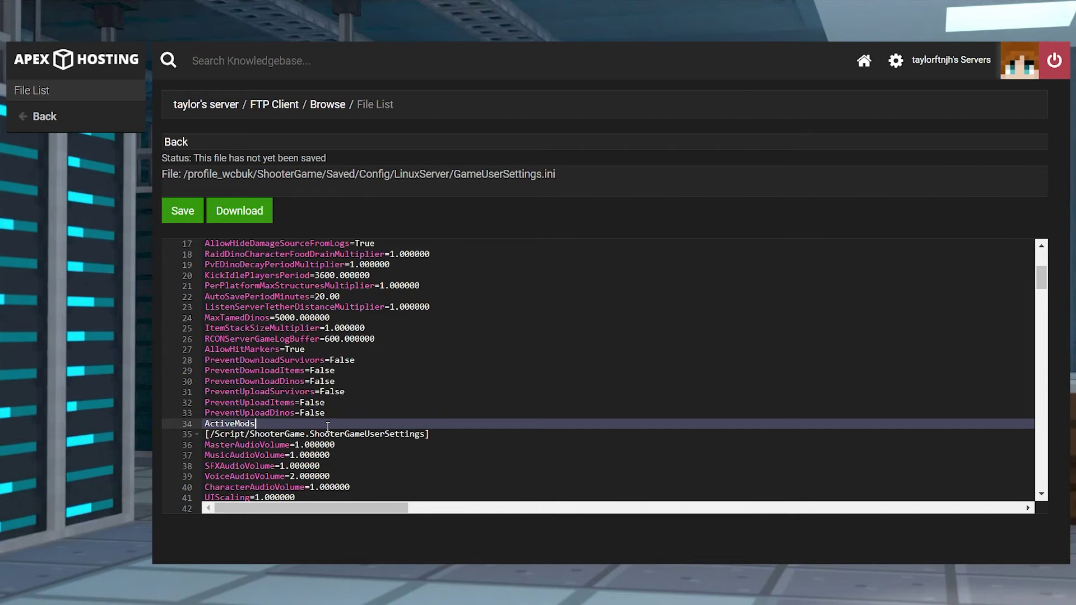
{"action": "type", "text": "="}
{"action": "key", "text": "ctrl+v"}
{"action": "key", "text": "Return"}
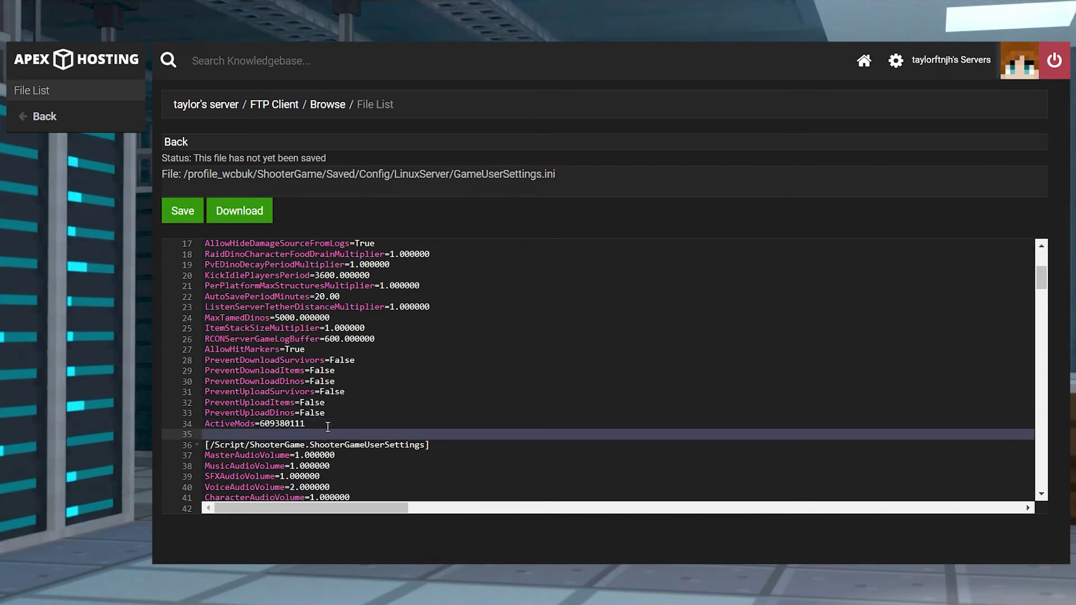
{"action": "left_click", "coordinate": [328, 426]}
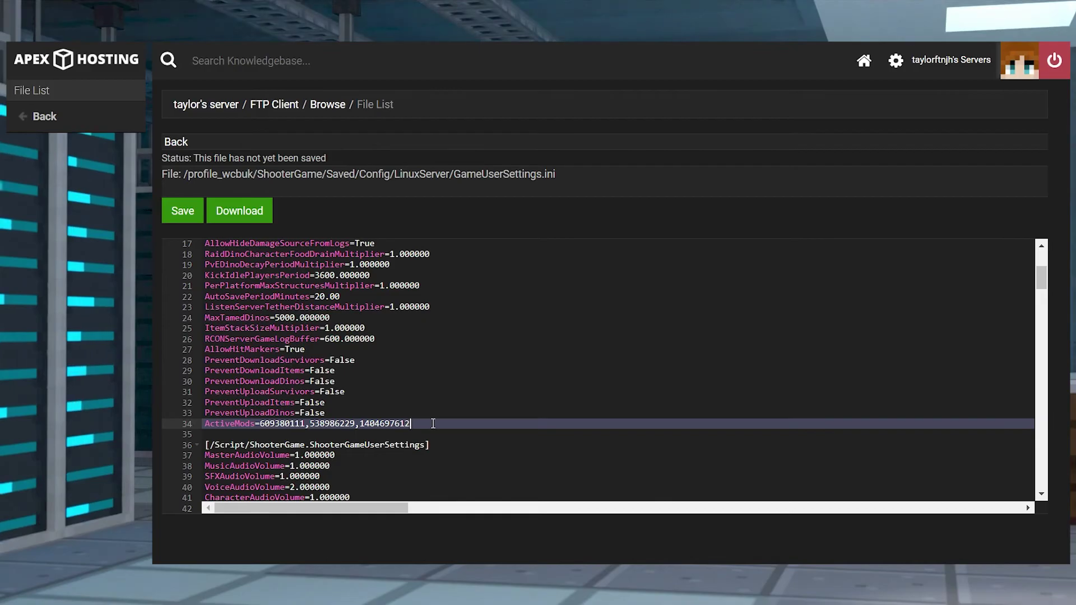
{"action": "left_click_drag", "start_coordinate": [434, 423], "coordinate": [306, 423]}
{"action": "key", "text": "BackSpace"}
- Save GameUserSettings.ini and restart the server from its overview page
{"action": "left_click", "coordinate": [192, 222]}
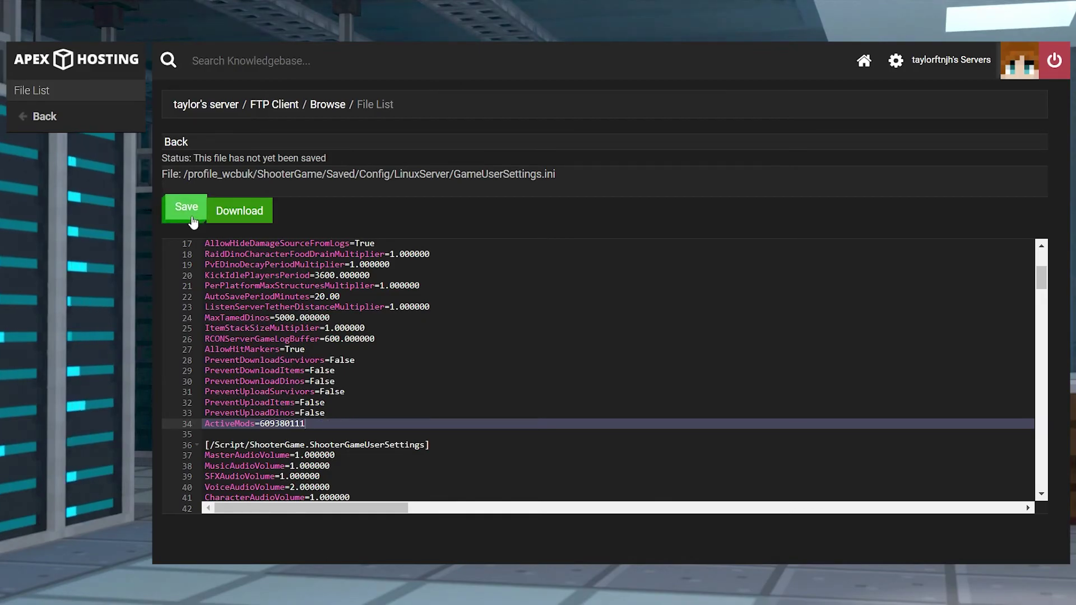
{"action": "left_click", "coordinate": [207, 106]}
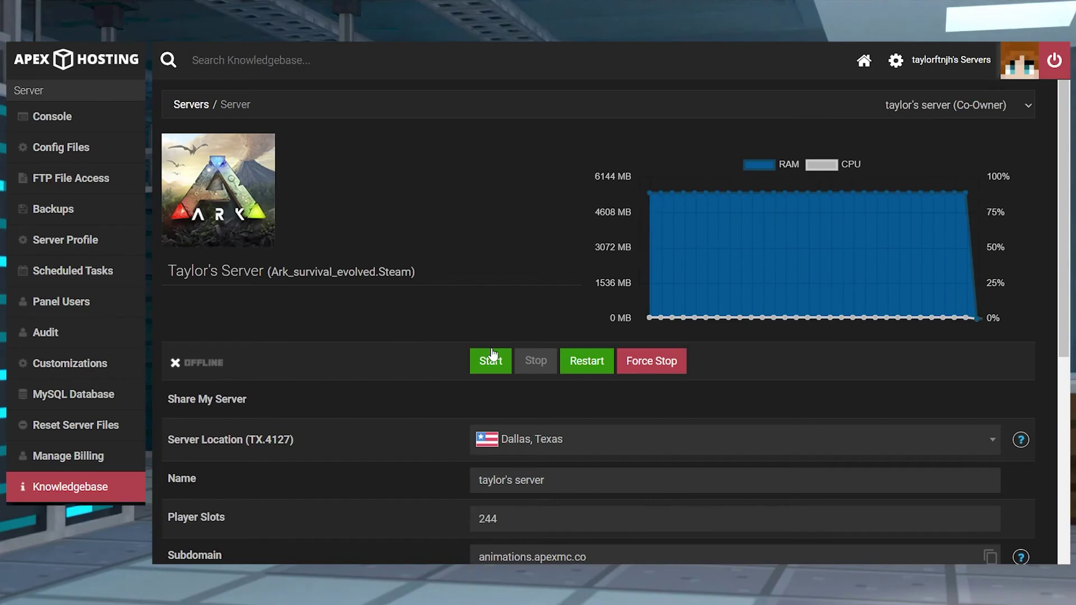
{"action": "left_click", "coordinate": [585, 365]}
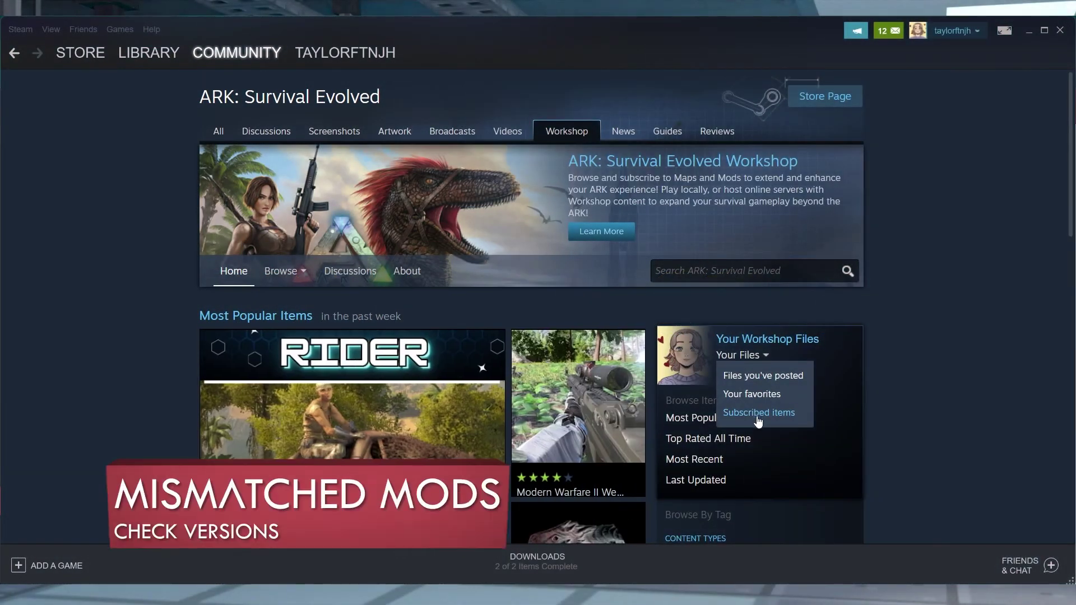
- Check the subscribed ARK Workshop items, then delete the local mod folder and .mod file
{"action": "left_click", "coordinate": [759, 415]}
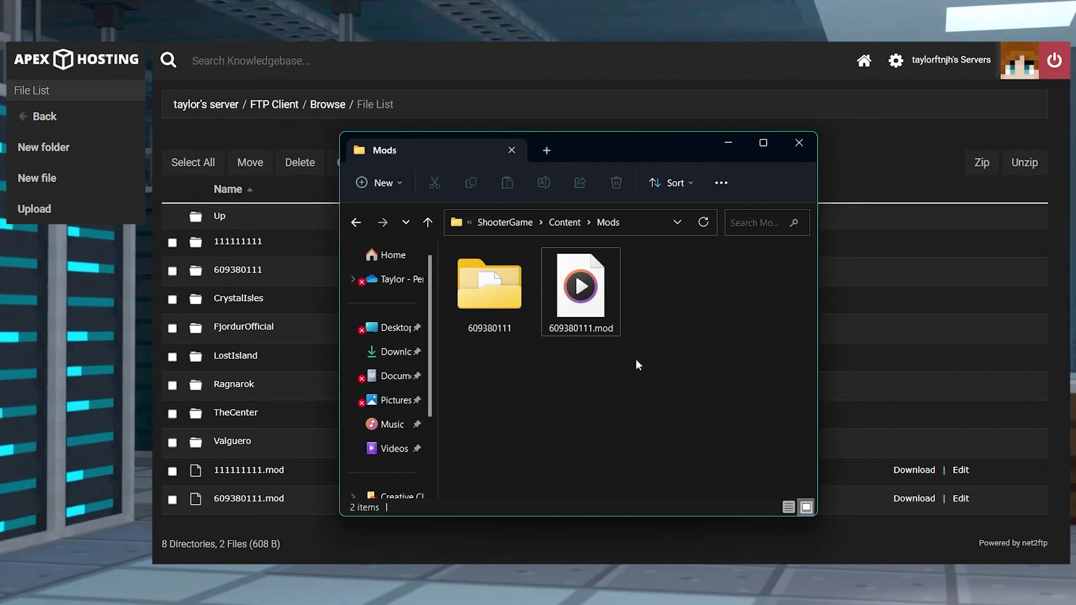
{"action": "mouse_move", "coordinate": [636, 365]}
{"action": "left_mouse_down"}
{"action": "mouse_move", "coordinate": [601, 330]}
{"action": "mouse_move", "coordinate": [488, 314]}
{"action": "left_mouse_up"}
{"action": "left_click", "coordinate": [620, 181]}
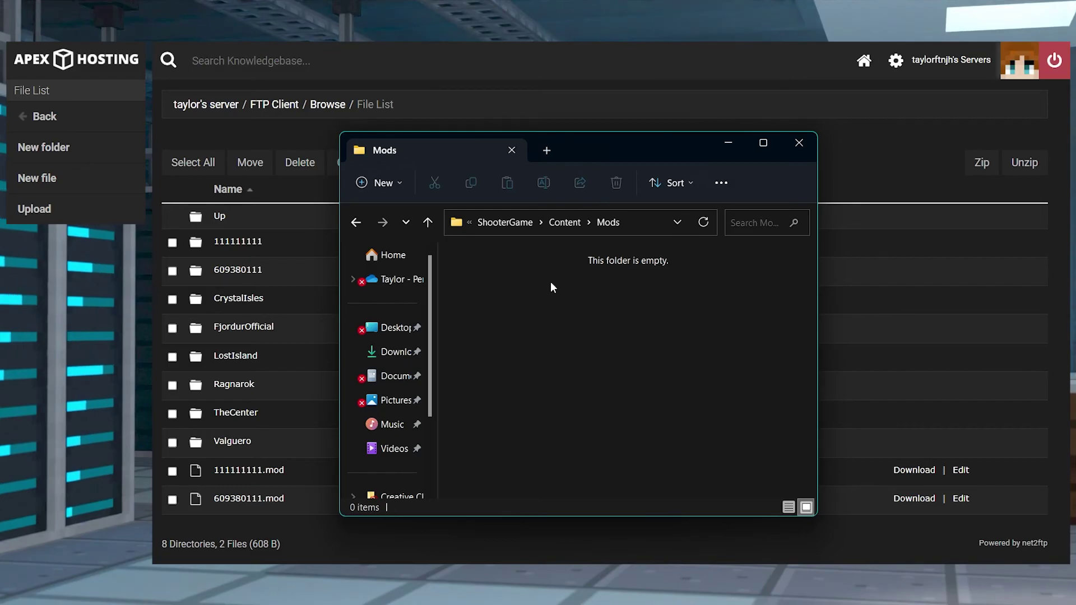
- Upload 609380111.mod to the server and add a blank line after ActiveMods=609380111
{"action": "left_click", "coordinate": [807, 146]}
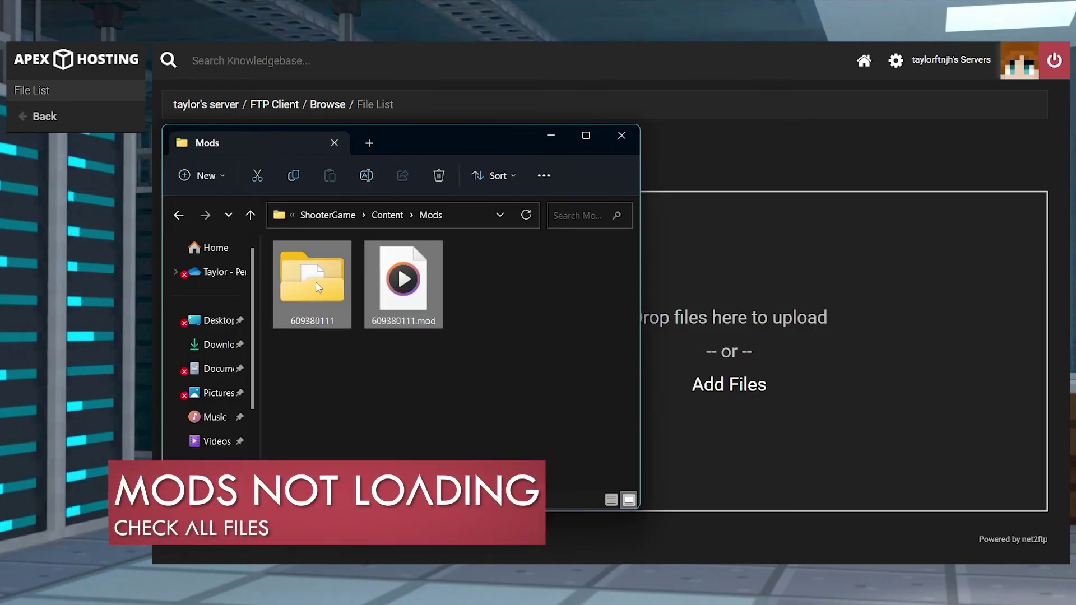
{"action": "mouse_move", "coordinate": [403, 281]}
{"action": "left_mouse_down"}
{"action": "mouse_move", "coordinate": [583, 314]}
{"action": "mouse_move", "coordinate": [729, 314]}
{"action": "mouse_move", "coordinate": [721, 307]}
{"action": "left_mouse_up"}
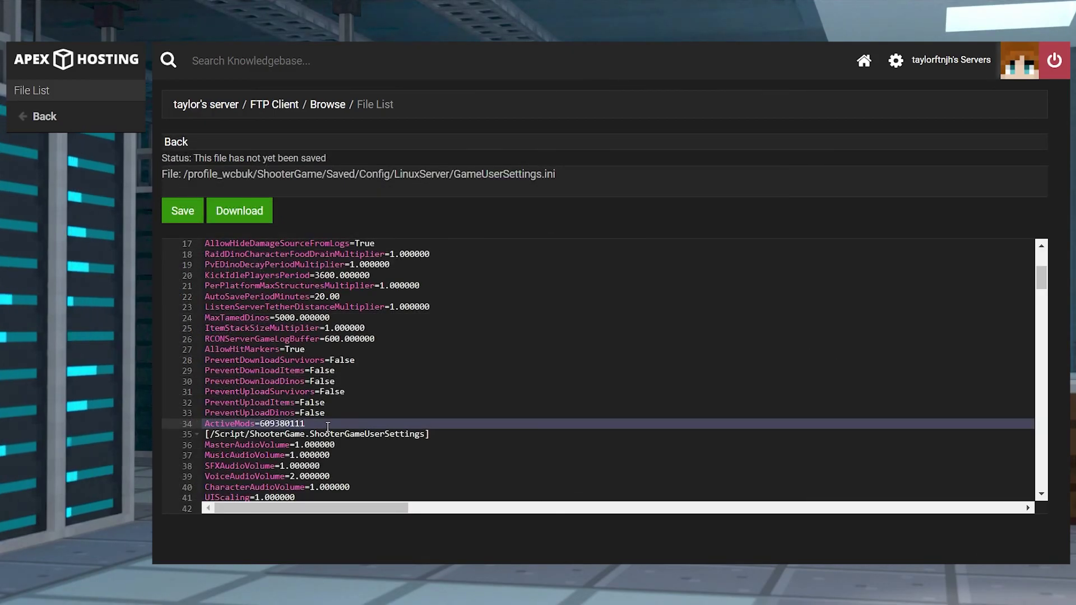
{"action": "key", "text": "Return"}
{"action": "left_click", "coordinate": [727, 424]}
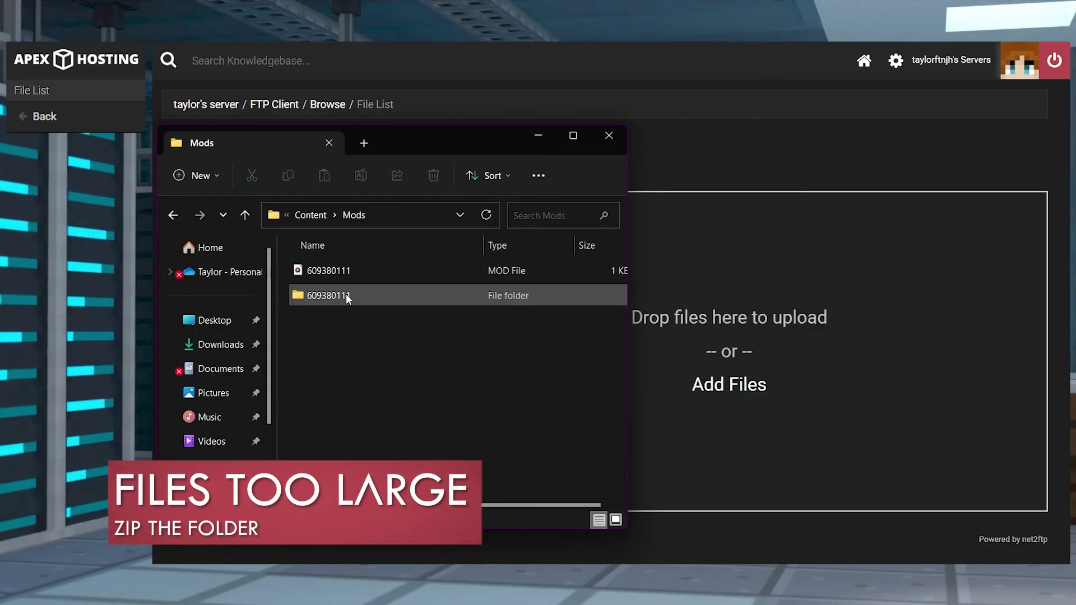
- Compress the 609380111 mod folder to 609380111.zip, then extract it into ShooterGame/Content/Mods
{"action": "left_click", "coordinate": [345, 294]}
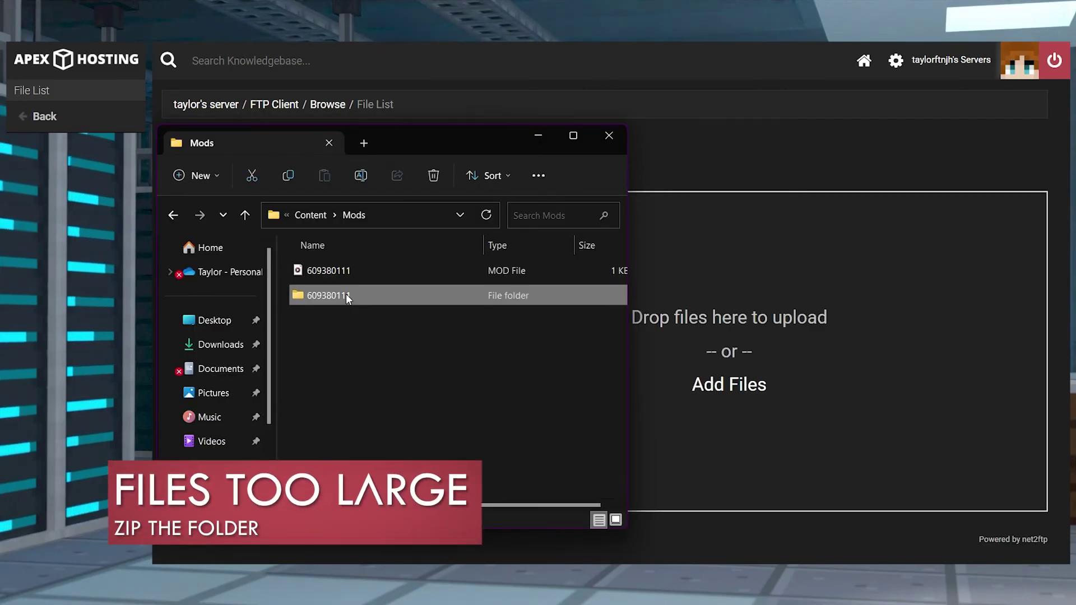
{"action": "right_click", "coordinate": [346, 295]}
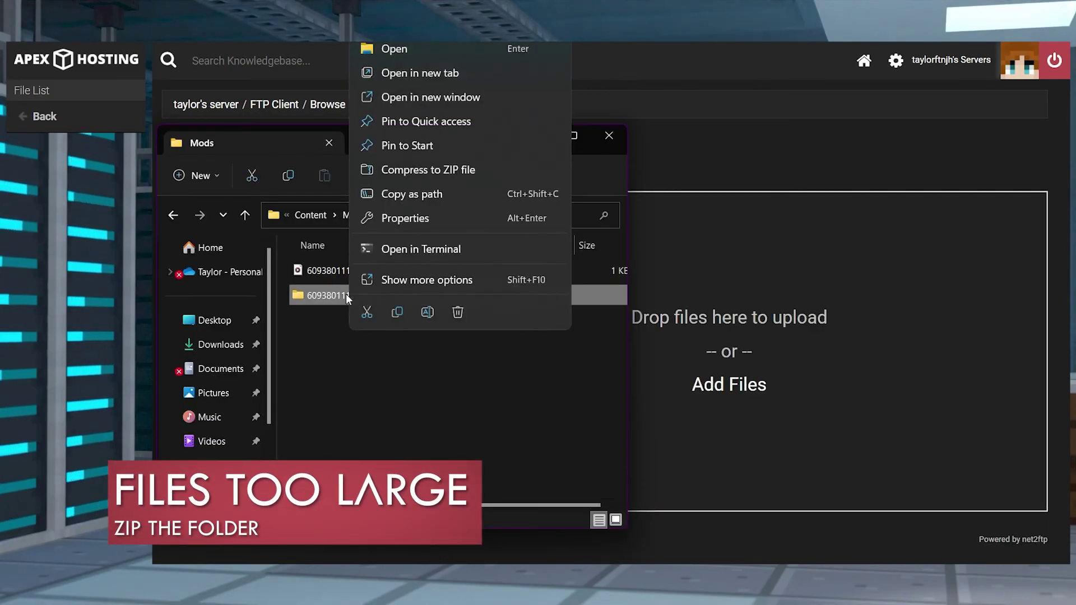
{"action": "left_click", "coordinate": [420, 171]}
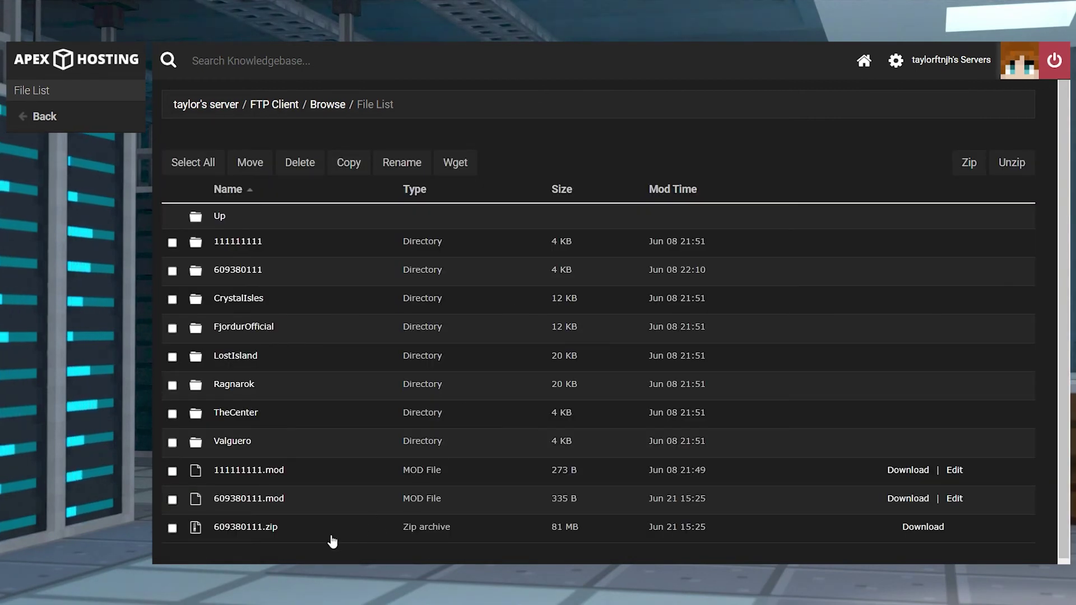
{"action": "left_click", "coordinate": [173, 528]}
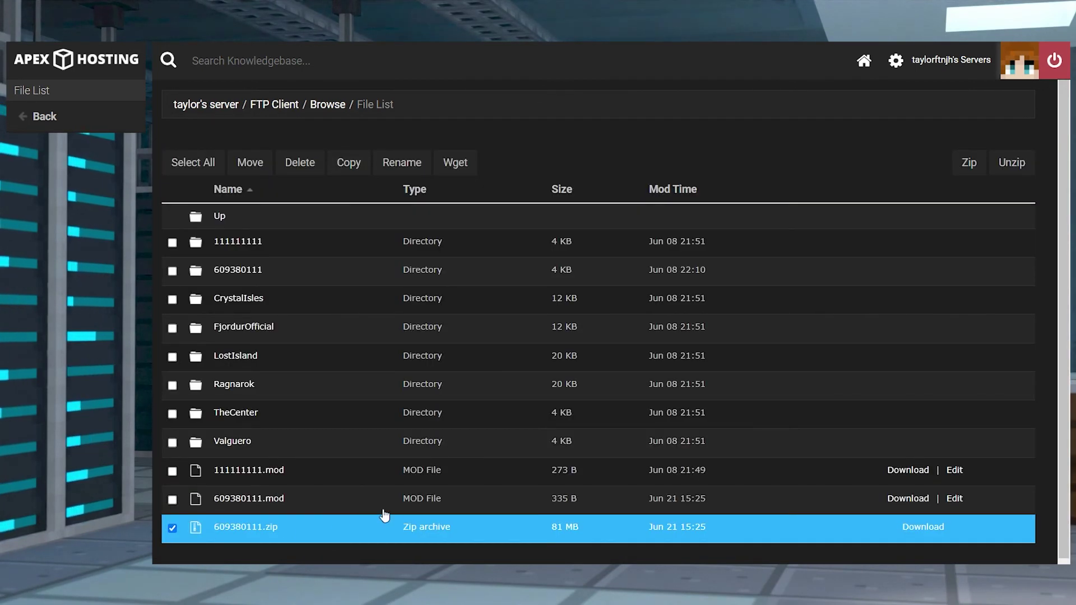
{"action": "left_click", "coordinate": [1011, 169]}
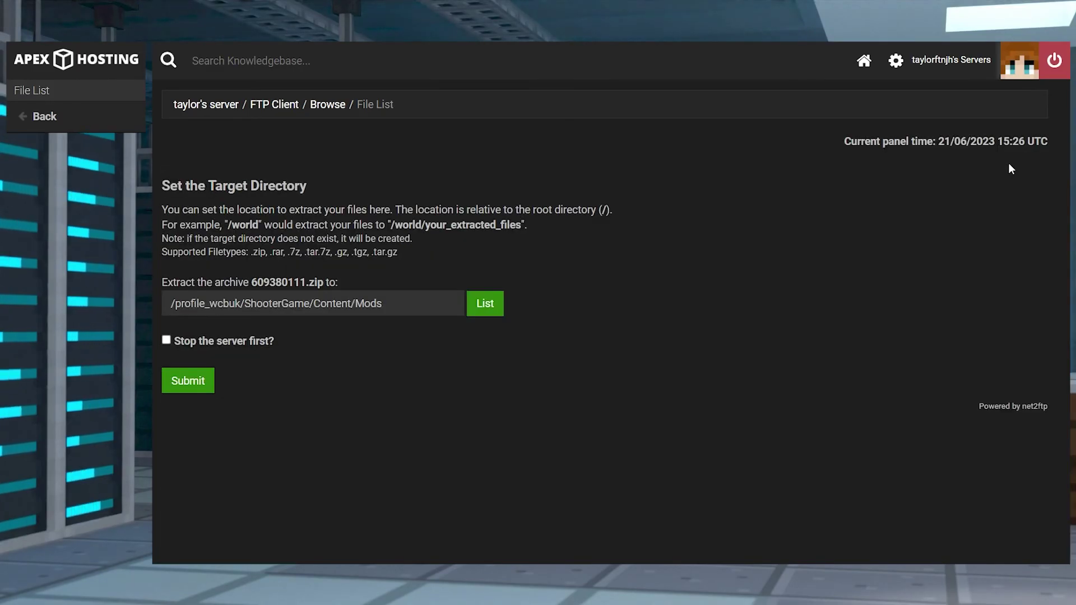